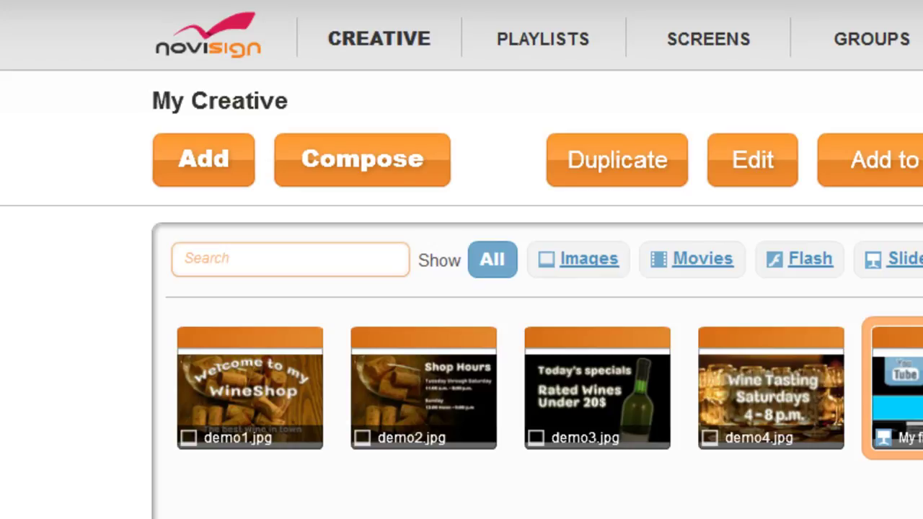
Create a Wide screen 16:9 slide 'My First Slide', described as a demo presentation, from the Common template
{"action": "left_click", "coordinate": [401, 176]}
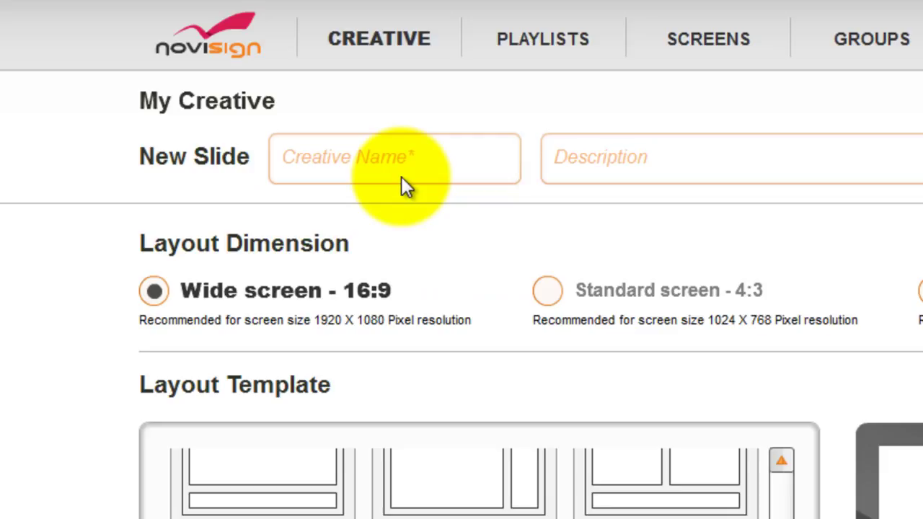
{"action": "left_click", "coordinate": [402, 180]}
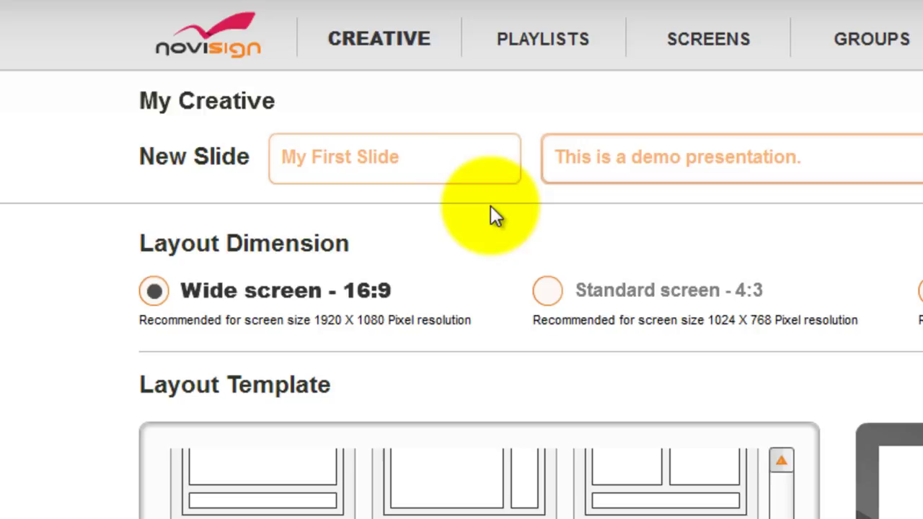
{"action": "left_click", "coordinate": [150, 289]}
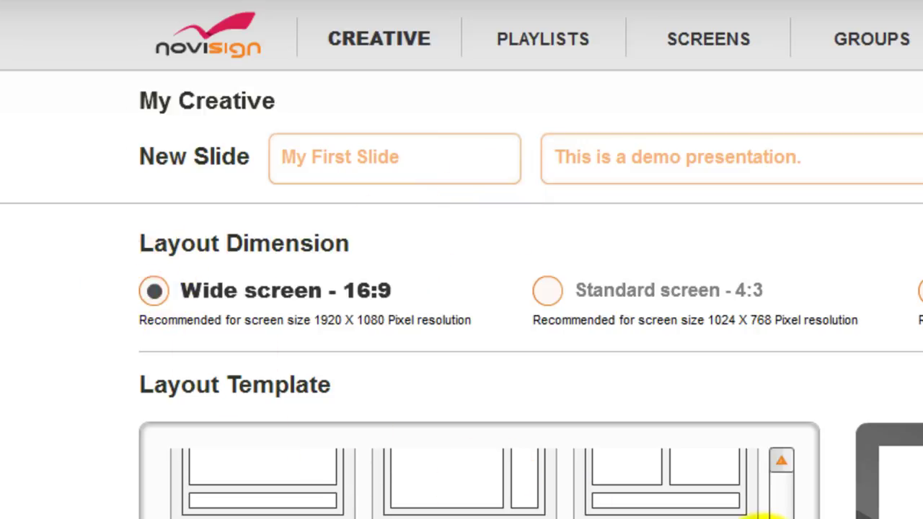
{"action": "left_click_drag", "start_coordinate": [779, 518], "coordinate": [782, 509]}
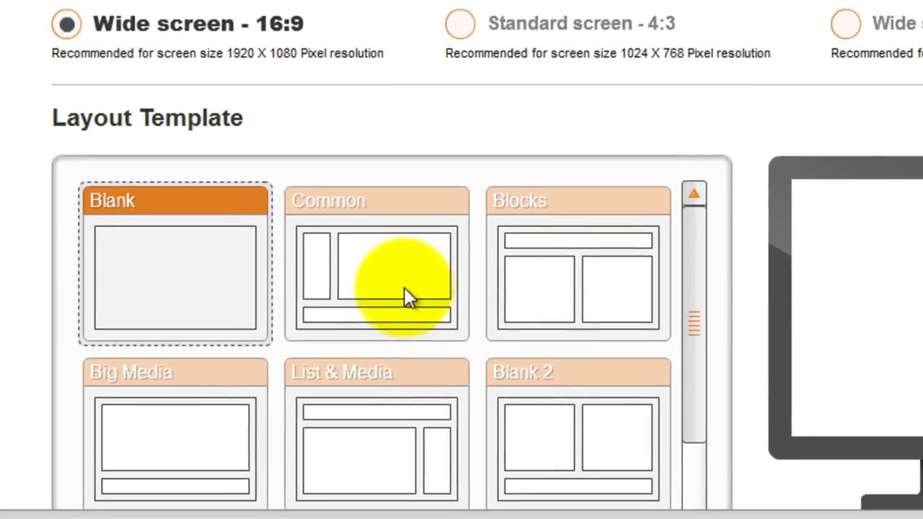
{"action": "left_click", "coordinate": [405, 292]}
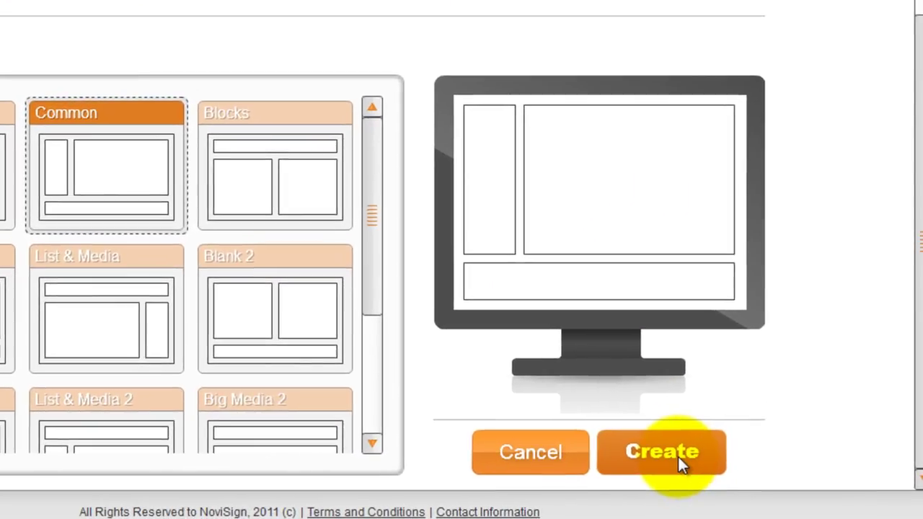
{"action": "left_click", "coordinate": [908, 461]}
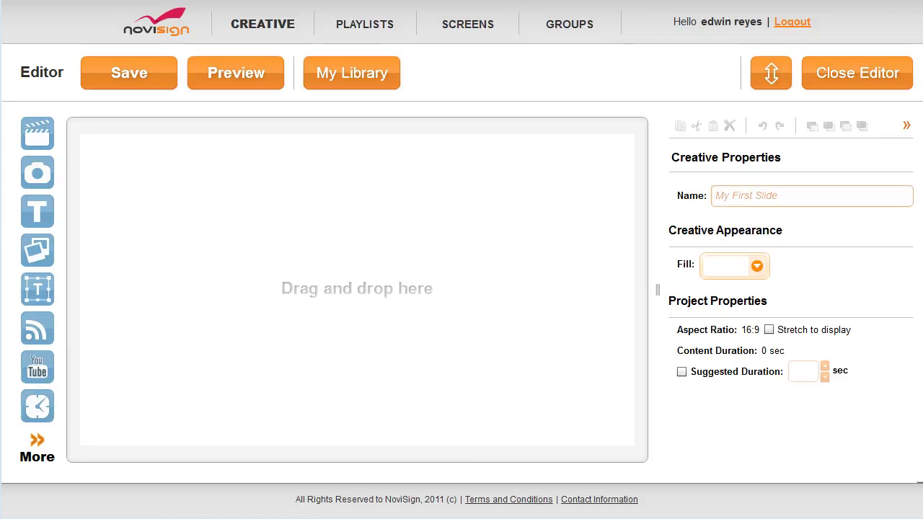
Rename the slide to 'Slide One' and set its background fill to solid black (000000)
{"action": "left_click", "coordinate": [732, 202]}
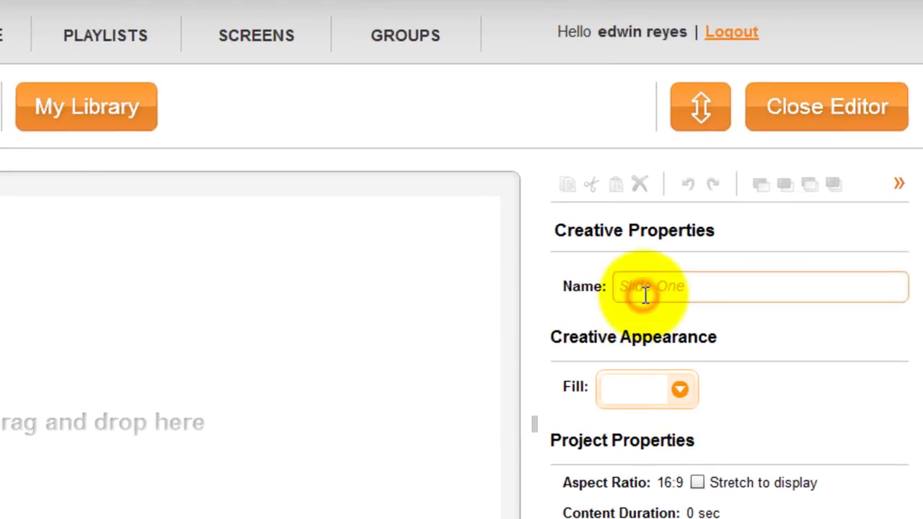
{"action": "type", "text": "Slide One"}
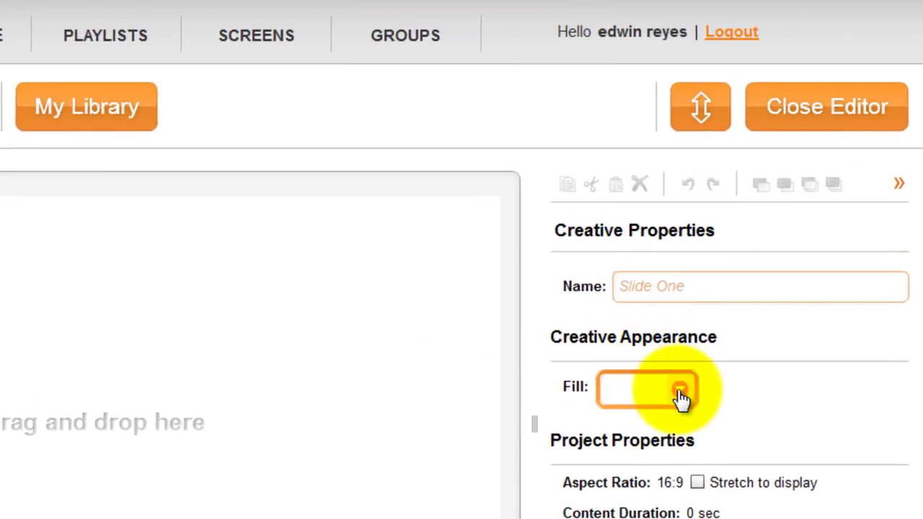
{"action": "left_click", "coordinate": [680, 391]}
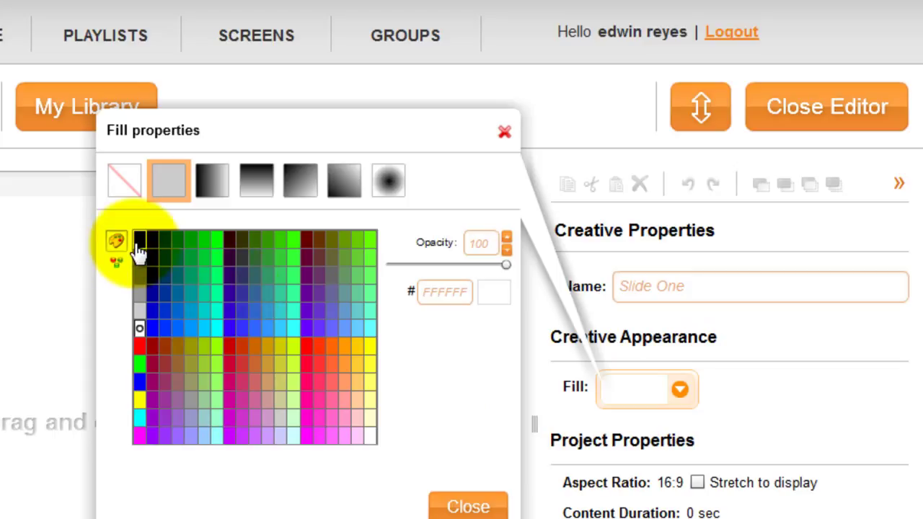
{"action": "left_click", "coordinate": [140, 241]}
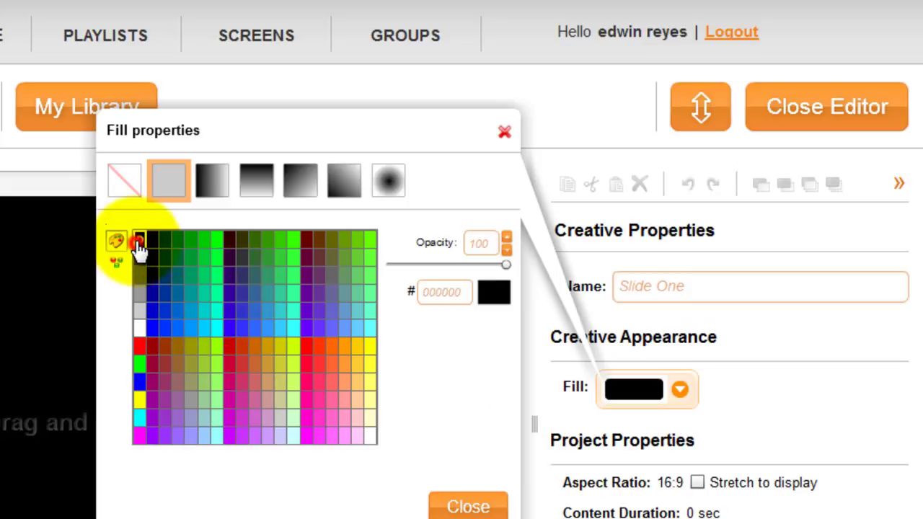
{"action": "left_click", "coordinate": [470, 507]}
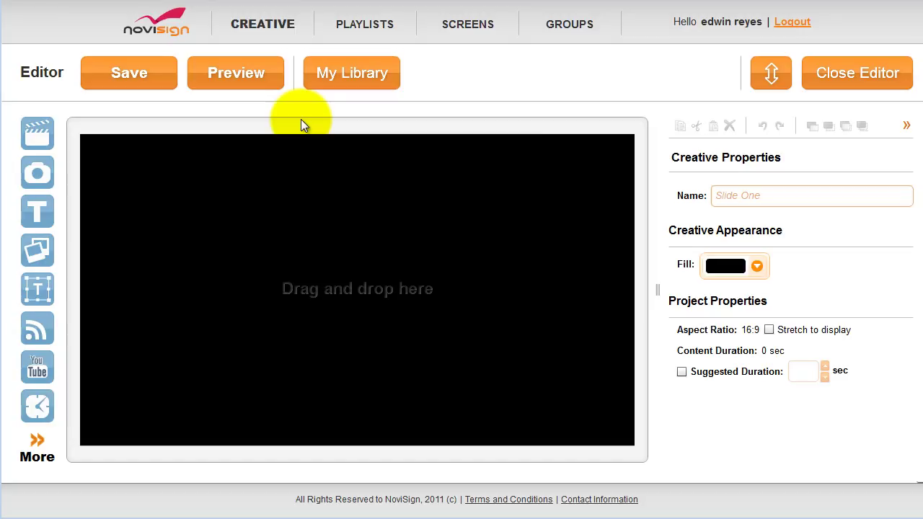
Add a photo element to the slide with the uploaded LogoNovi.gif image
{"action": "left_click_drag", "start_coordinate": [42, 178], "coordinate": [134, 188]}
{"action": "left_click_drag", "start_coordinate": [386, 246], "coordinate": [387, 247]}
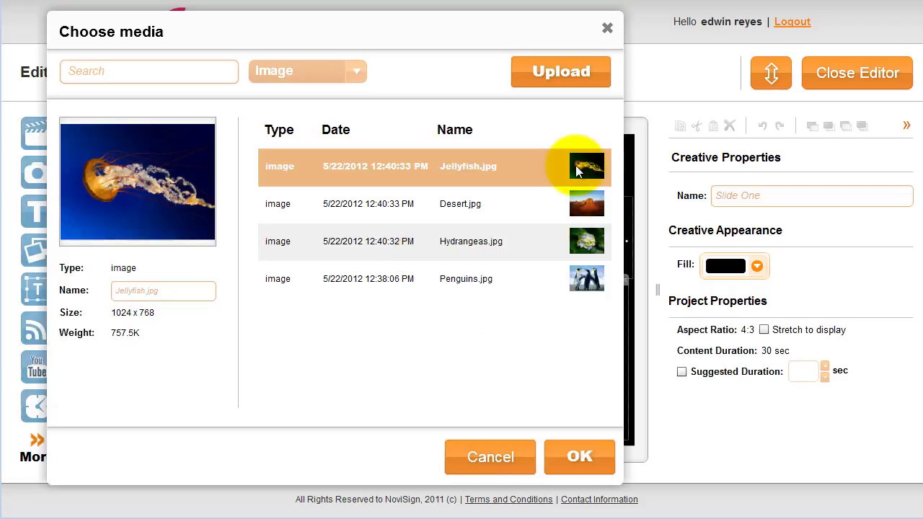
{"action": "left_click", "coordinate": [581, 73]}
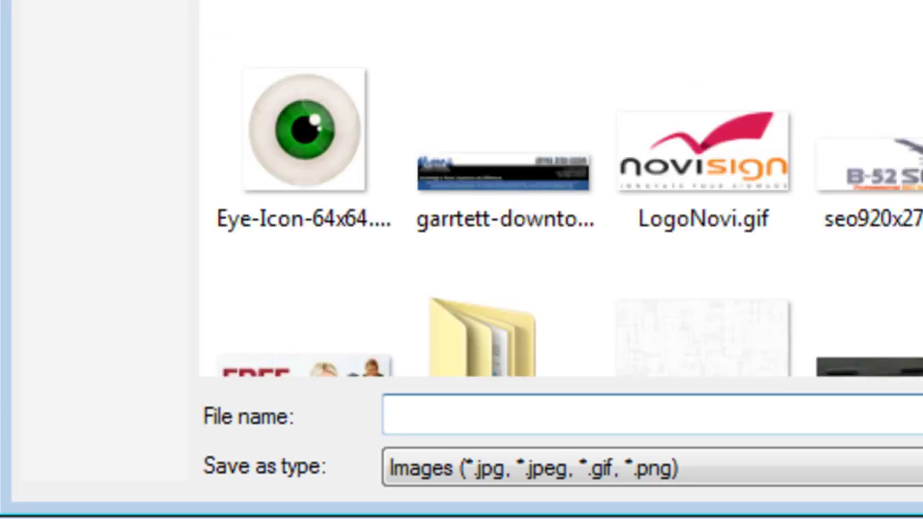
{"action": "left_click", "coordinate": [724, 169]}
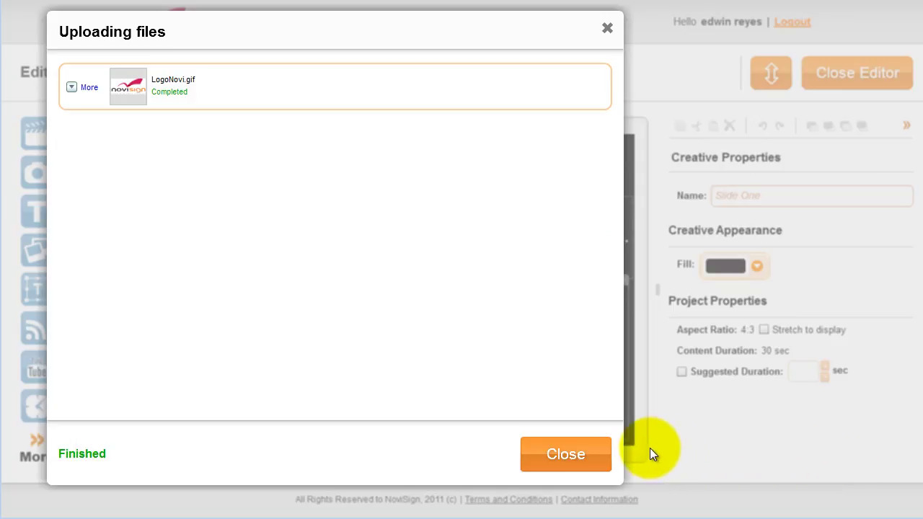
{"action": "left_click", "coordinate": [595, 453]}
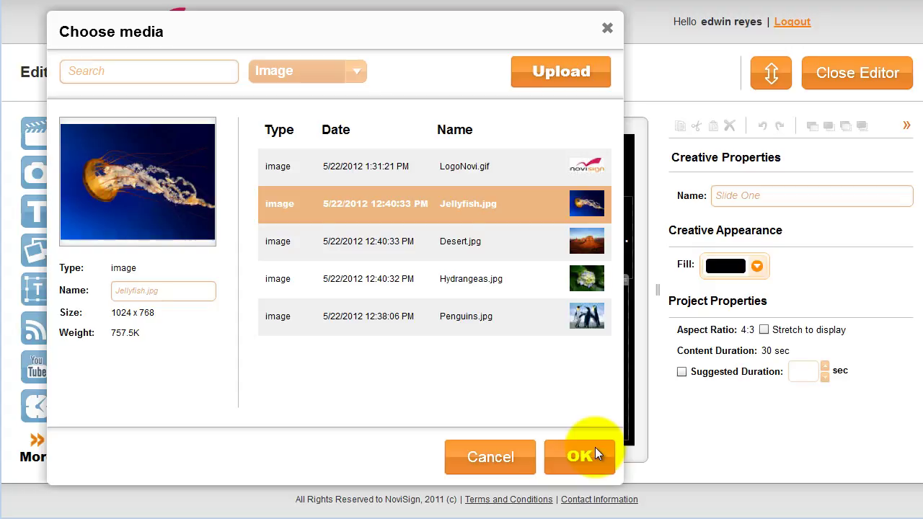
{"action": "left_click", "coordinate": [595, 453]}
Delete the extra jellyfish image and move the NoviSign logo to the top-right corner
{"action": "left_click", "coordinate": [577, 384]}
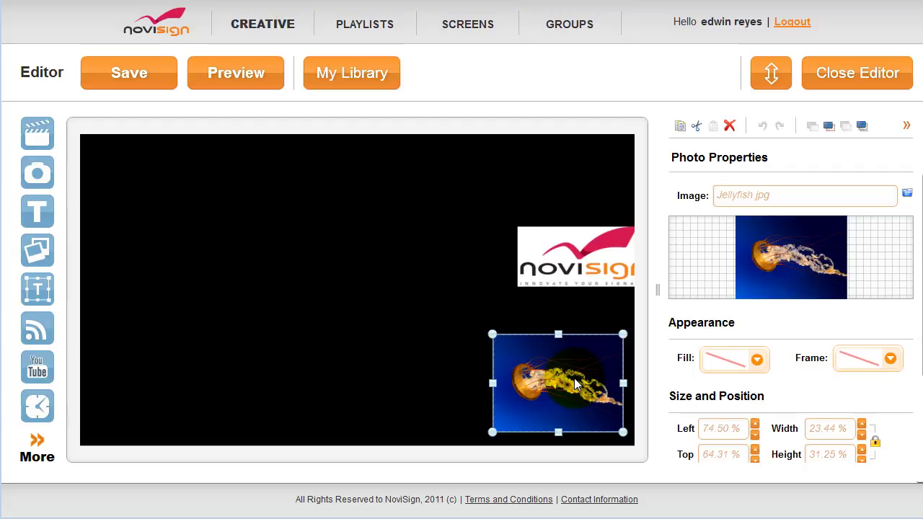
{"action": "key", "text": "Delete"}
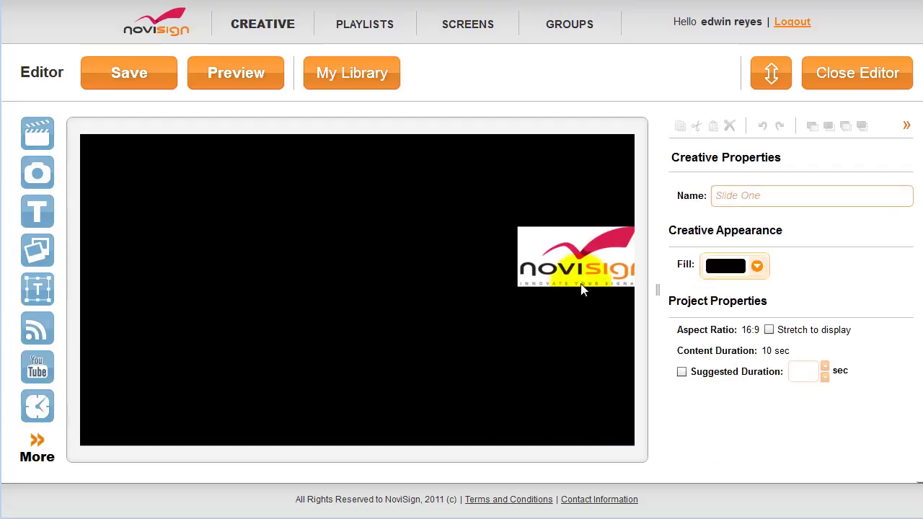
{"action": "left_click_drag", "start_coordinate": [589, 255], "coordinate": [574, 163]}
Add a box shape stretched across the top up to the logo, filled white (FFFFFF)
{"action": "left_click", "coordinate": [81, 438]}
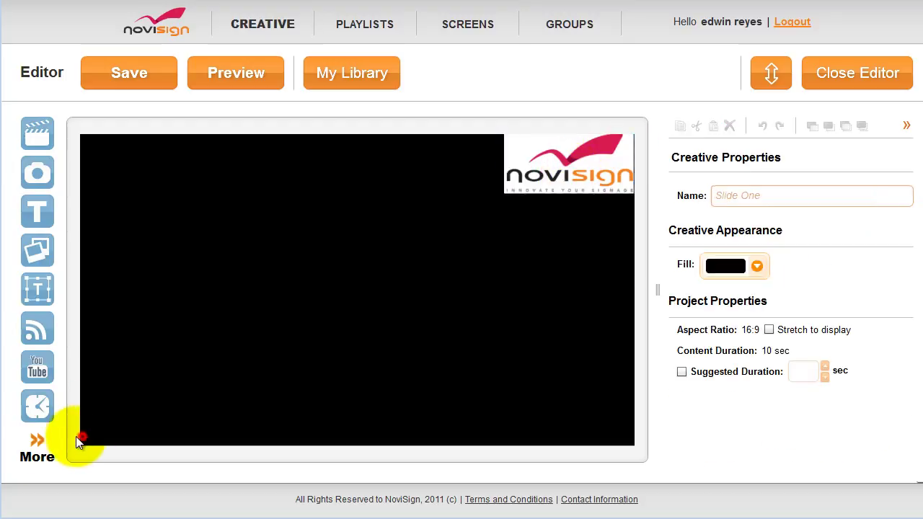
{"action": "left_click", "coordinate": [34, 446]}
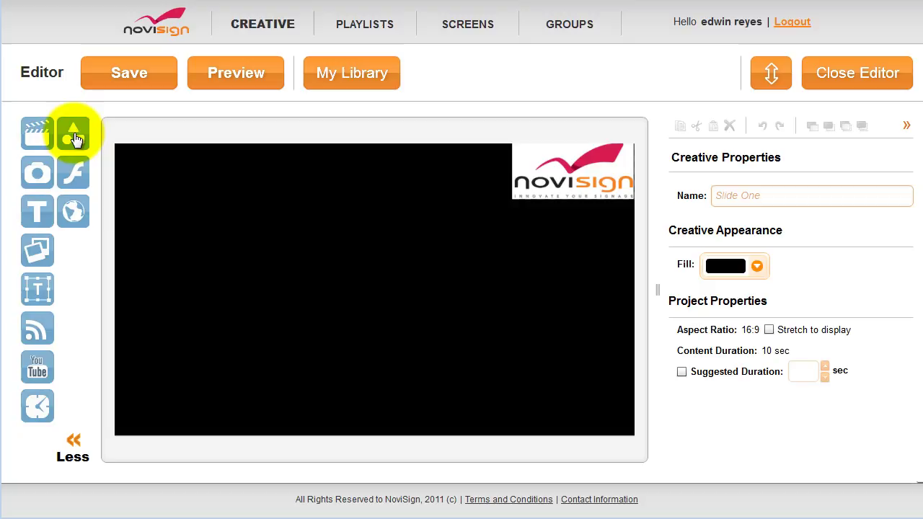
{"action": "left_click_drag", "start_coordinate": [77, 132], "coordinate": [155, 169]}
{"action": "left_click_drag", "start_coordinate": [188, 206], "coordinate": [513, 199]}
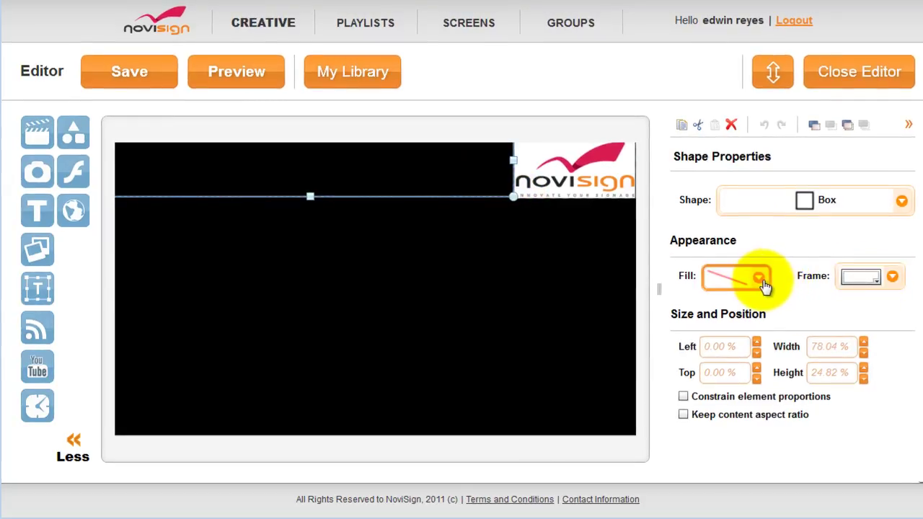
{"action": "left_click", "coordinate": [742, 294]}
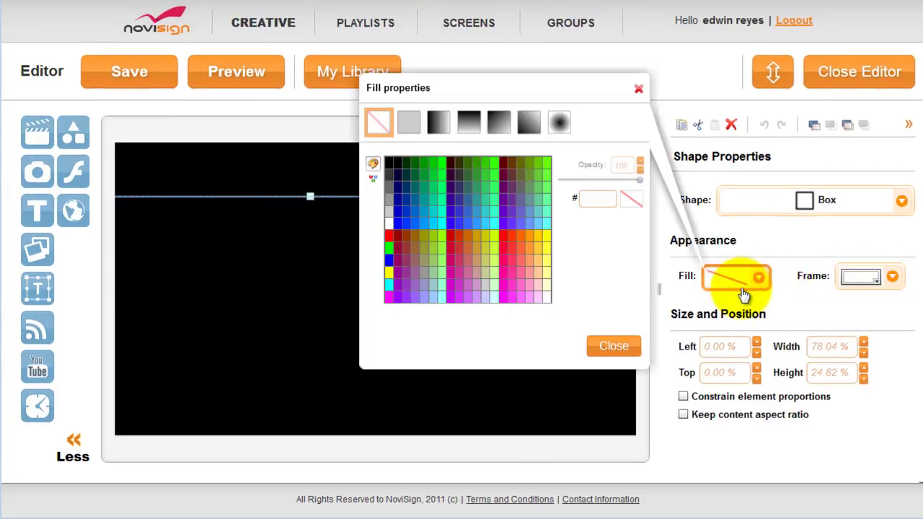
{"action": "left_click", "coordinate": [389, 224]}
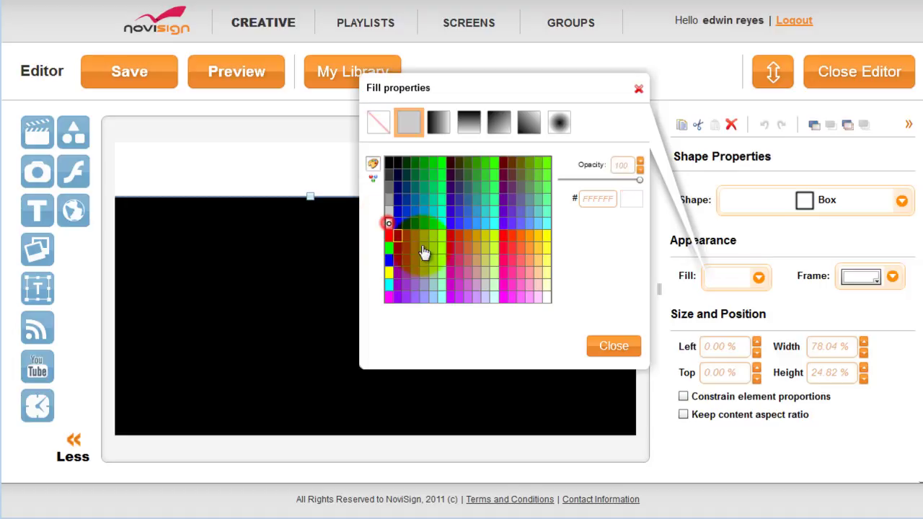
{"action": "left_click", "coordinate": [602, 346]}
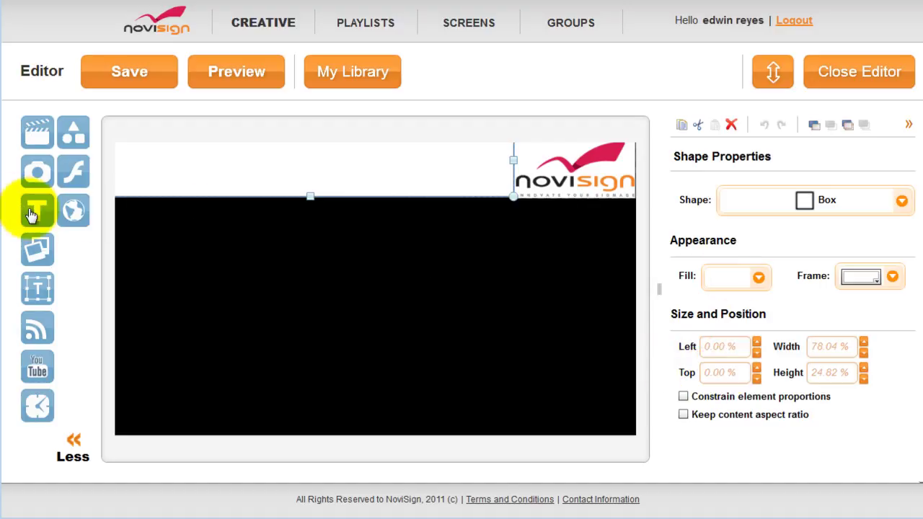
Add a widened text box reading 'This is a demo presentation.', right-aligned below the header
{"action": "left_click_drag", "start_coordinate": [32, 217], "coordinate": [426, 257]}
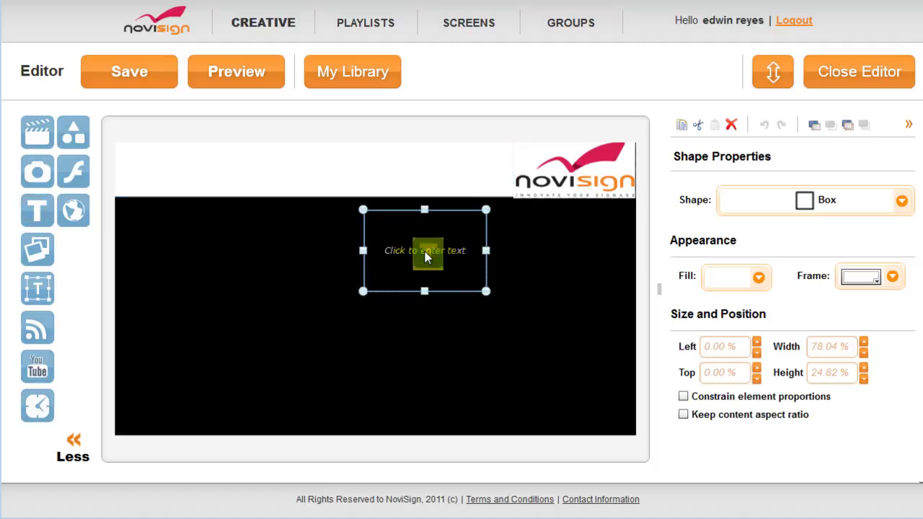
{"action": "left_click_drag", "start_coordinate": [485, 288], "coordinate": [632, 285]}
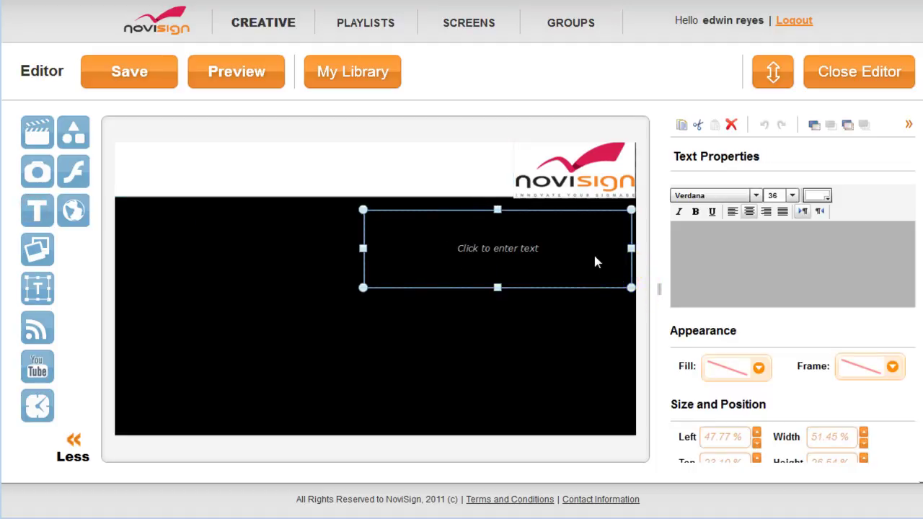
{"action": "left_click", "coordinate": [550, 251]}
{"action": "left_click", "coordinate": [747, 243]}
{"action": "type", "text": "This is a demo presentation."}
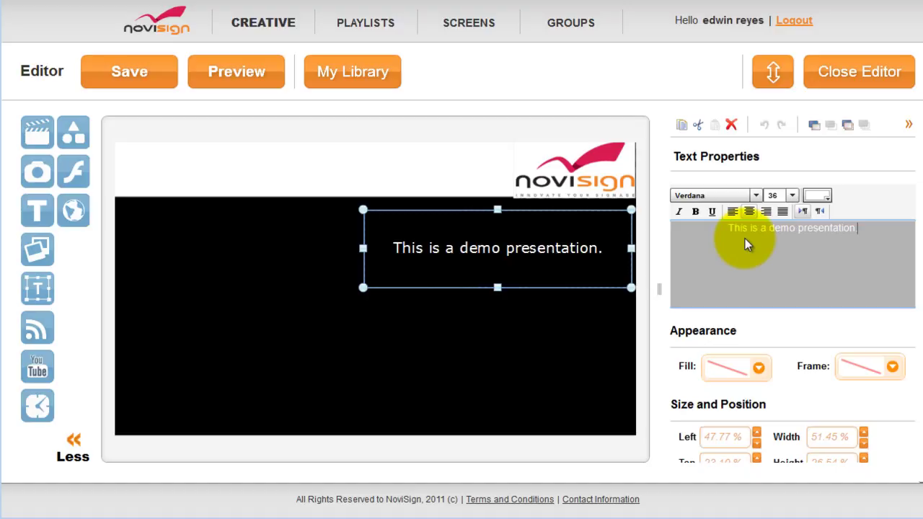
{"action": "left_click", "coordinate": [584, 254]}
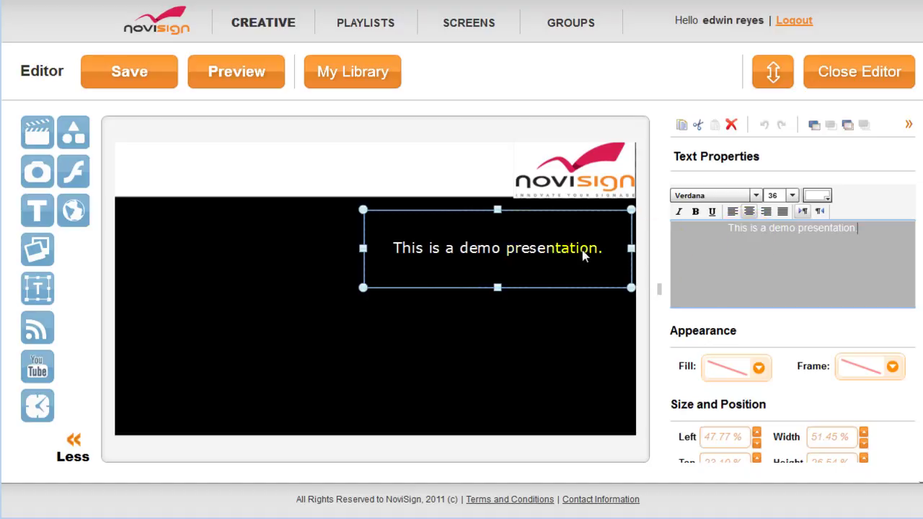
{"action": "left_click", "coordinate": [780, 216]}
{"action": "left_click_drag", "start_coordinate": [595, 261], "coordinate": [595, 242]}
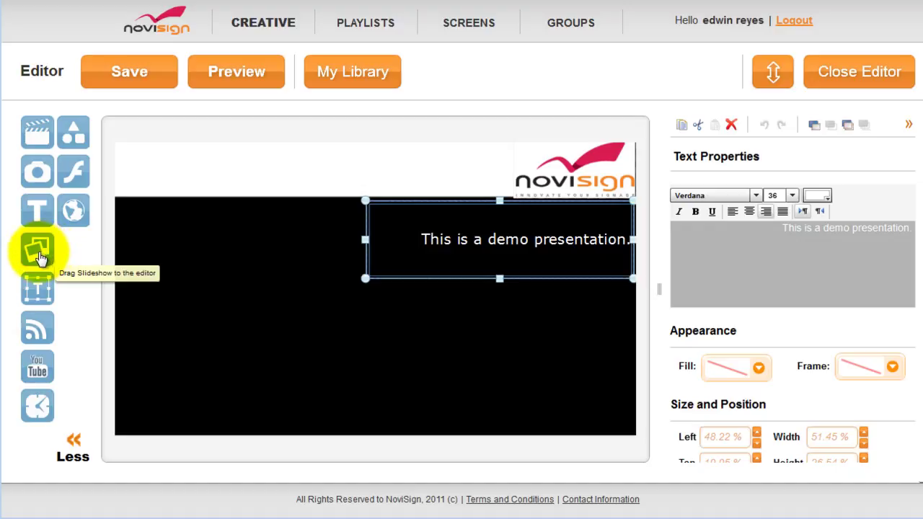
Place a slideshow element under the demo text, stretched to the slide's bottom-right corner
{"action": "left_click_drag", "start_coordinate": [40, 256], "coordinate": [231, 290]}
{"action": "left_click_drag", "start_coordinate": [371, 339], "coordinate": [452, 322]}
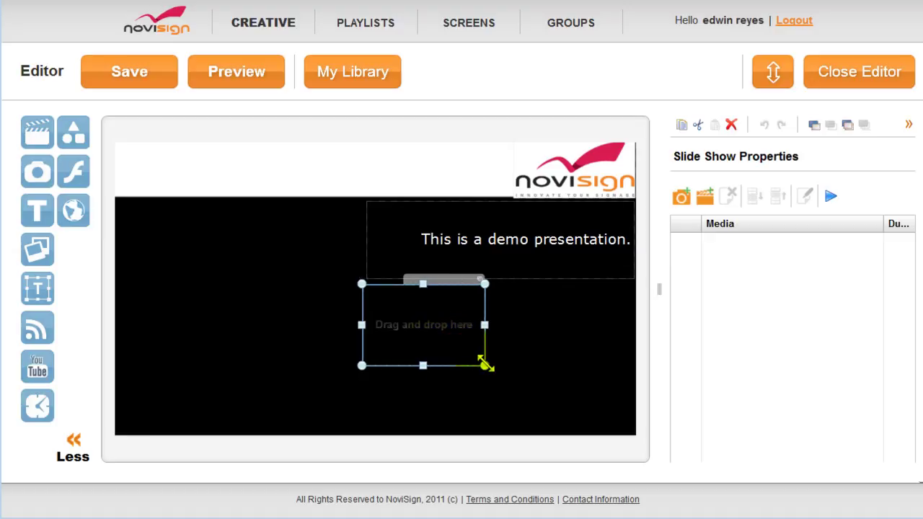
{"action": "left_click_drag", "start_coordinate": [484, 365], "coordinate": [631, 429]}
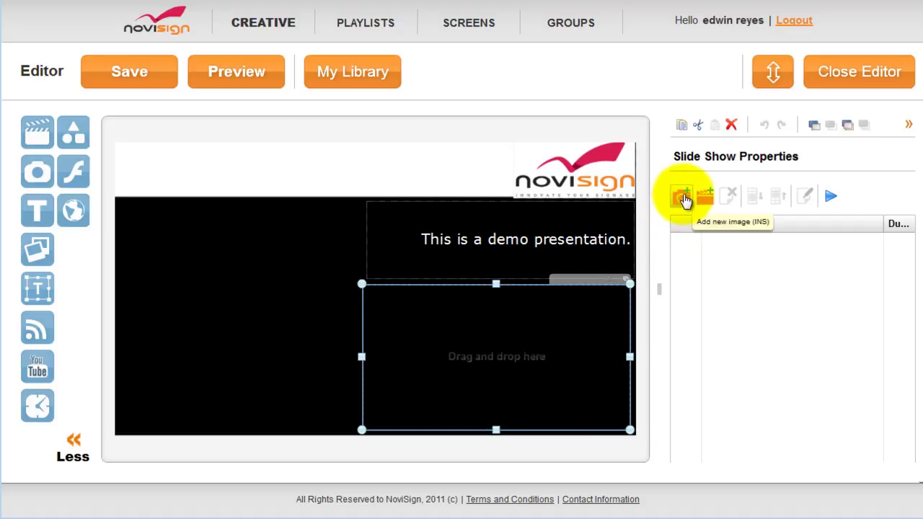
Add Jellyfish.jpg, Hydrangeas.jpg and Penguins.jpg to the slideshow's image list
{"action": "left_click", "coordinate": [682, 197]}
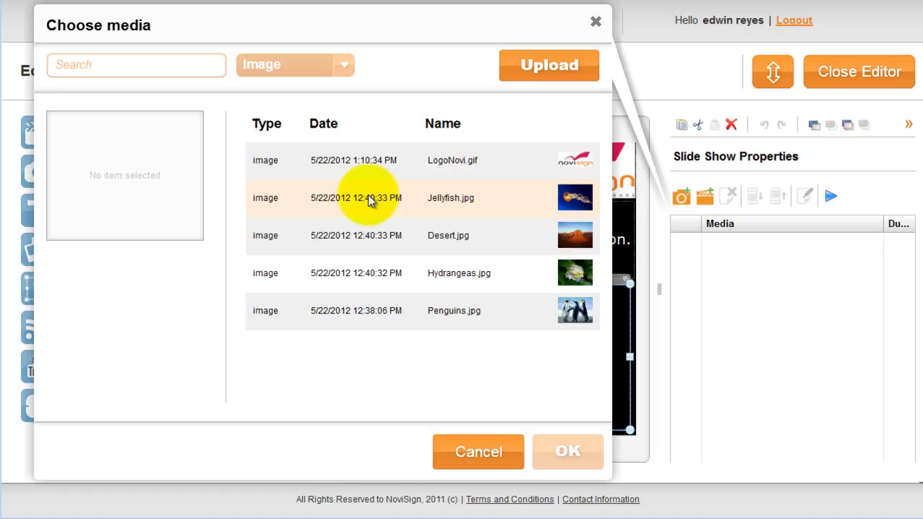
{"action": "left_click", "coordinate": [370, 200]}
{"action": "left_click", "coordinate": [566, 449]}
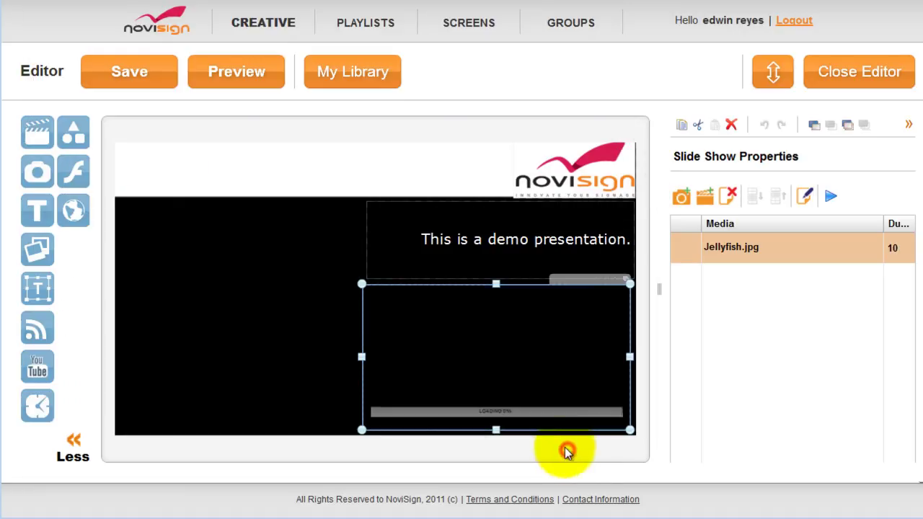
{"action": "left_click", "coordinate": [682, 199]}
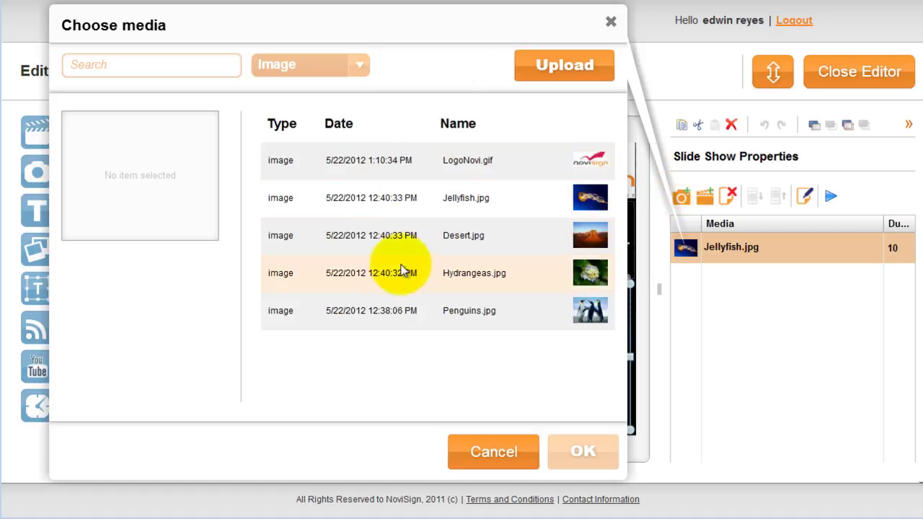
{"action": "left_click", "coordinate": [401, 271]}
{"action": "left_click", "coordinate": [581, 451]}
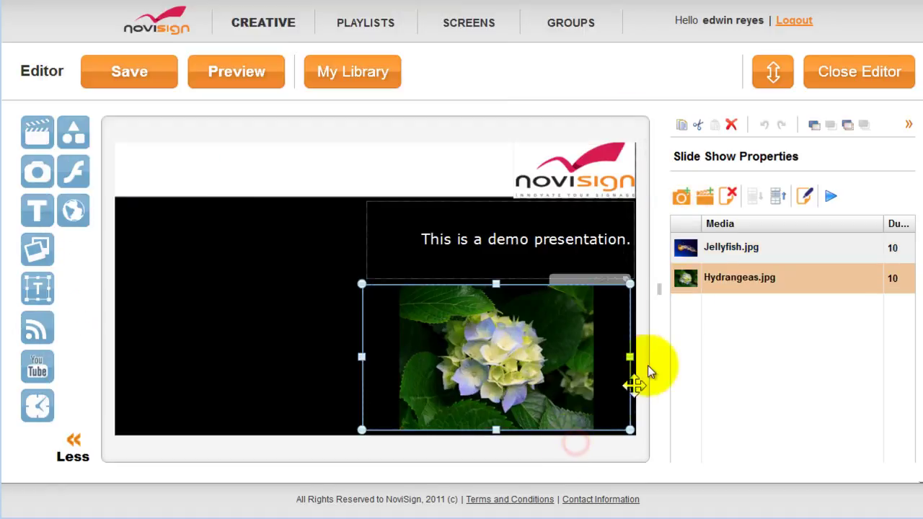
{"action": "left_click", "coordinate": [681, 196]}
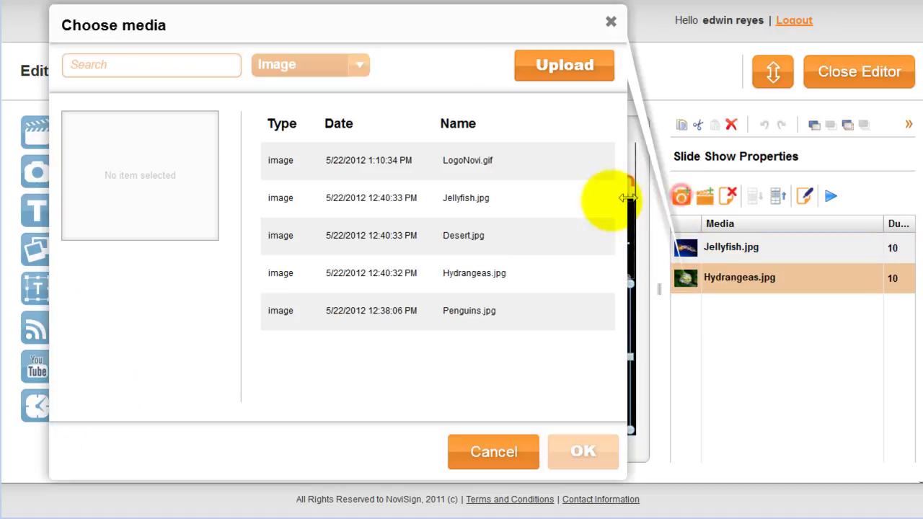
{"action": "left_click", "coordinate": [453, 311]}
{"action": "left_click", "coordinate": [583, 451]}
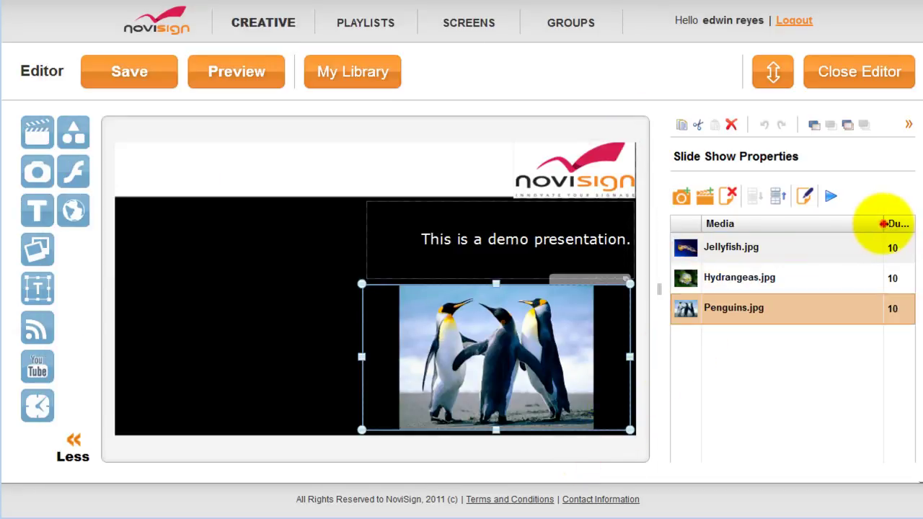
Change the Jellyfish, Hydrangeas and Penguins image durations from 10 to 5
{"action": "left_click_drag", "start_coordinate": [884, 224], "coordinate": [819, 223]}
{"action": "left_click", "coordinate": [834, 248]}
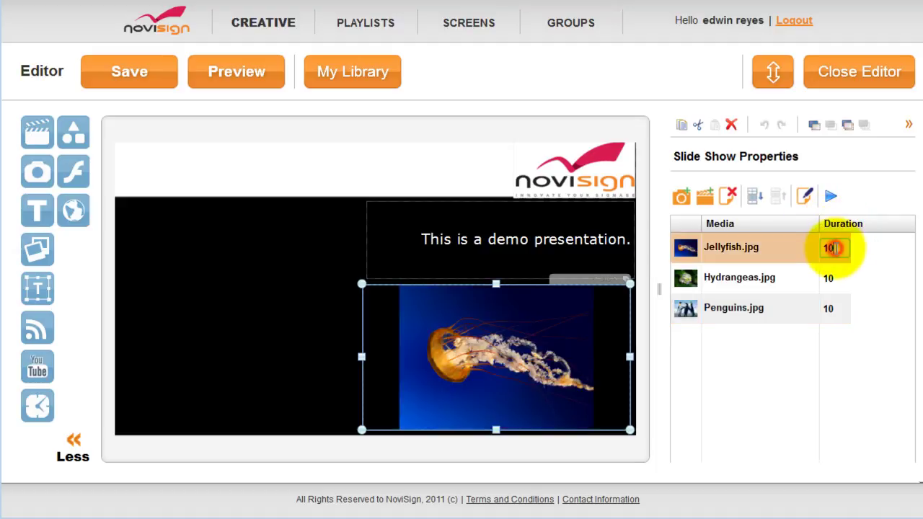
{"action": "double_click", "coordinate": [830, 248]}
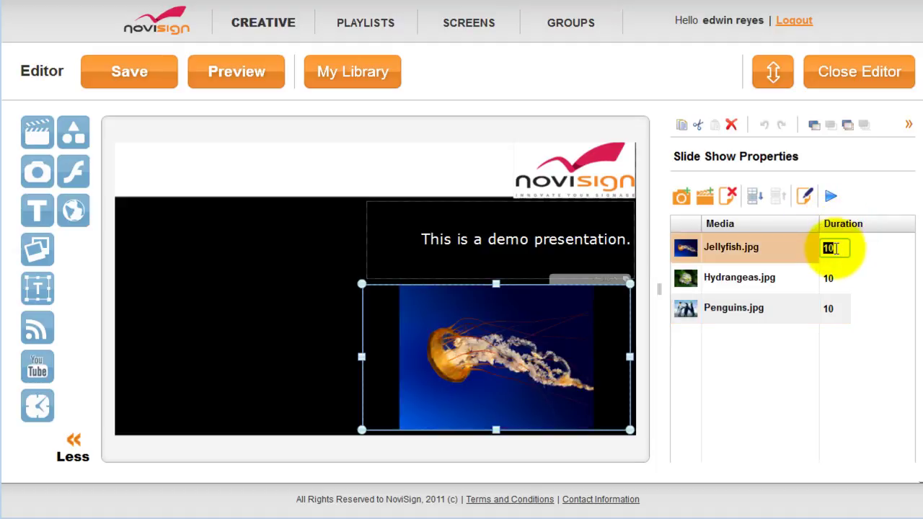
{"action": "type", "text": "5"}
{"action": "key", "text": "Return"}
{"action": "double_click", "coordinate": [835, 278]}
{"action": "type", "text": "5"}
{"action": "key", "text": "Return"}
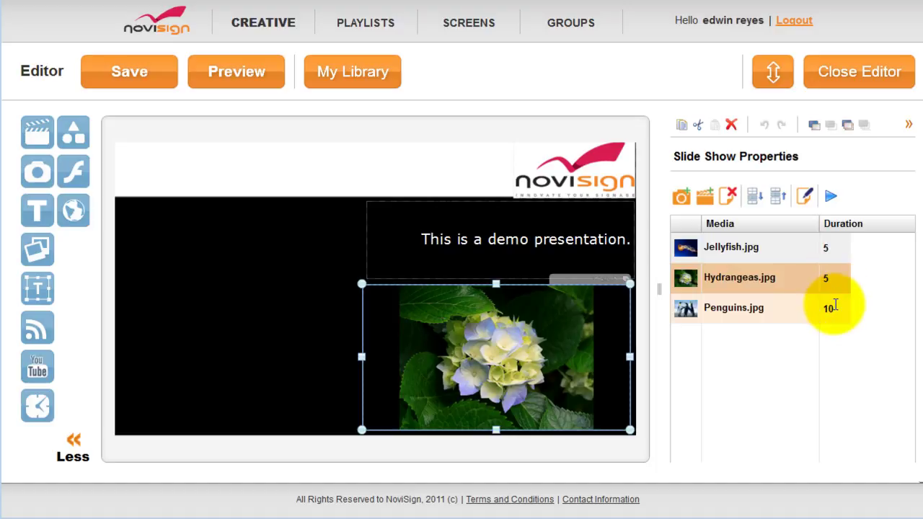
{"action": "double_click", "coordinate": [835, 307]}
{"action": "type", "text": "5"}
{"action": "key", "text": "Return"}
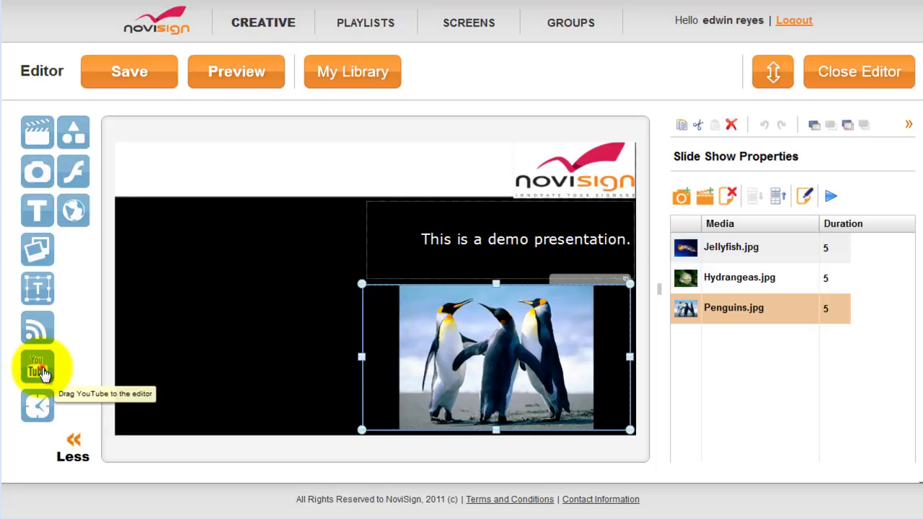
Add a YouTube video element, enlarged to about 48% wide by 64% tall on the left
{"action": "left_click_drag", "start_coordinate": [41, 372], "coordinate": [186, 310]}
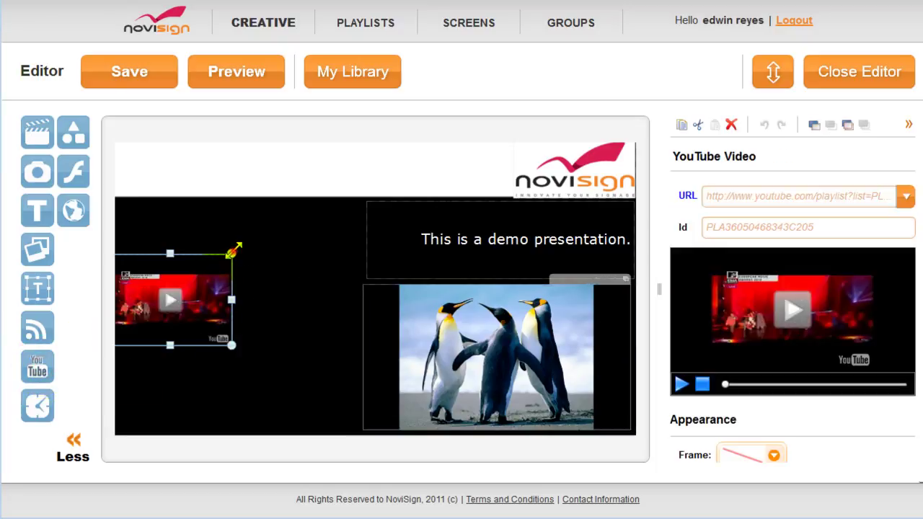
{"action": "left_click_drag", "start_coordinate": [232, 251], "coordinate": [307, 196]}
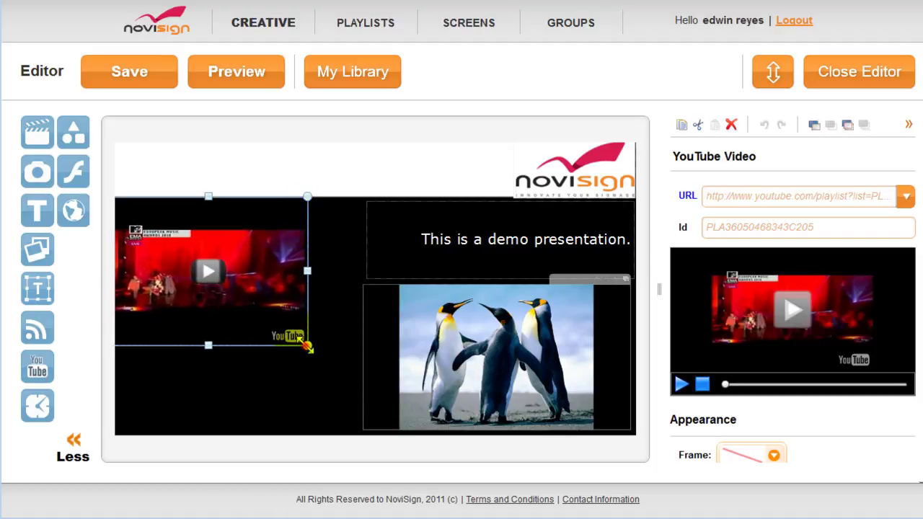
{"action": "left_click_drag", "start_coordinate": [307, 346], "coordinate": [358, 385]}
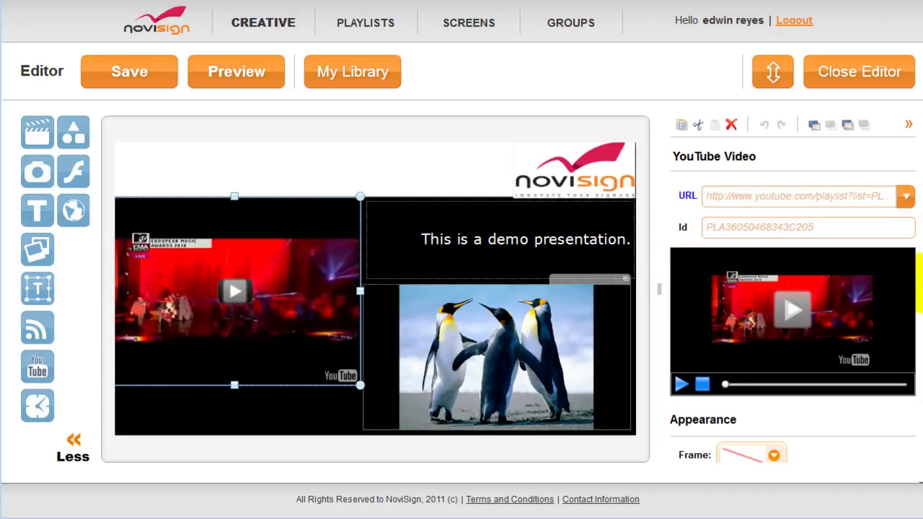
{"action": "scroll", "coordinate": [919, 287], "scroll_direction": "down", "scroll_amount": 3}
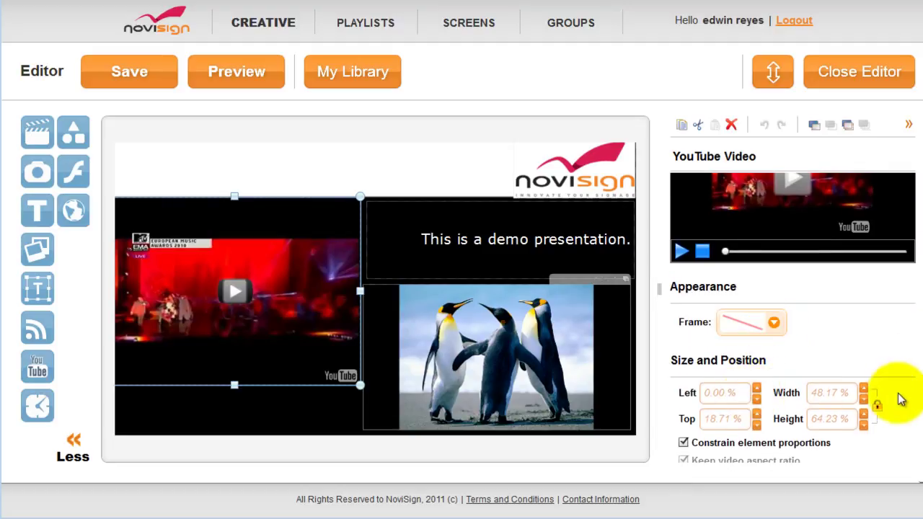
{"action": "scroll", "coordinate": [906, 404], "scroll_direction": "down", "scroll_amount": 1}
{"action": "key", "text": "Tab"}
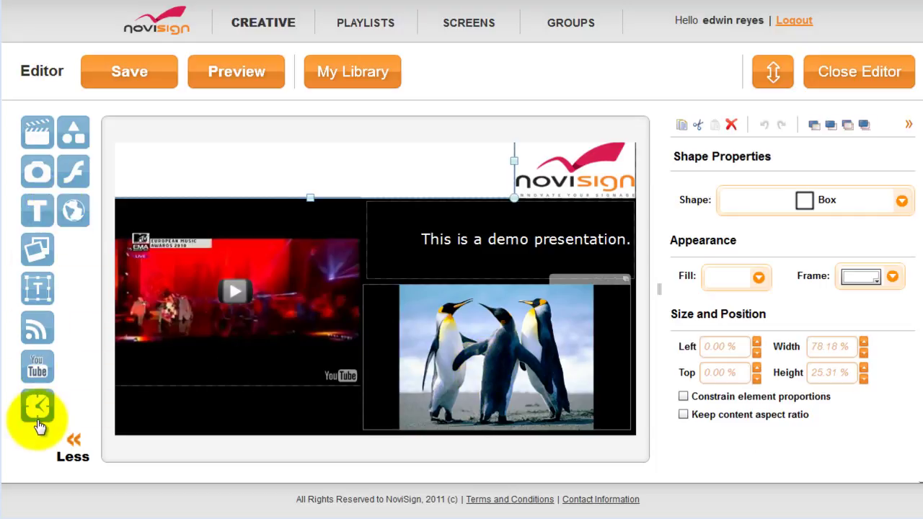
Add an RSS feed ticker stretched across the bottom-left strip beneath the video
{"action": "left_click_drag", "start_coordinate": [42, 334], "coordinate": [139, 413]}
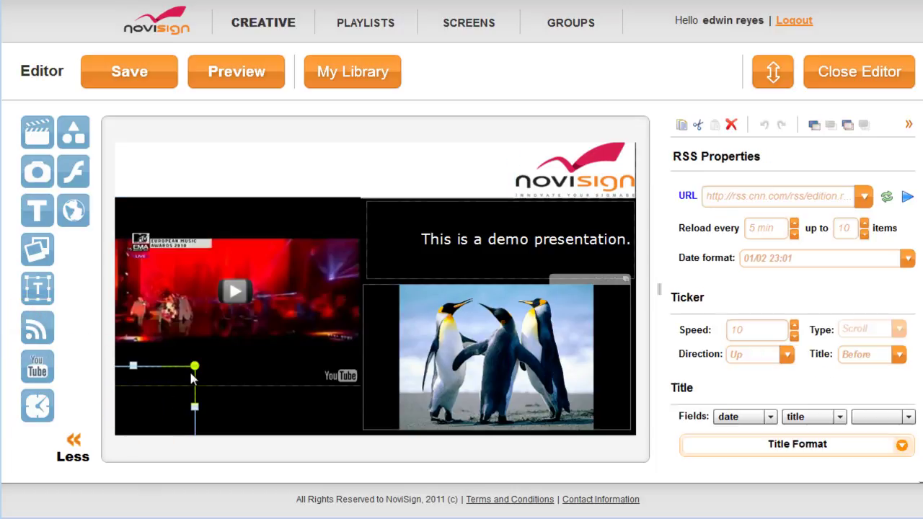
{"action": "left_click_drag", "start_coordinate": [196, 364], "coordinate": [364, 385]}
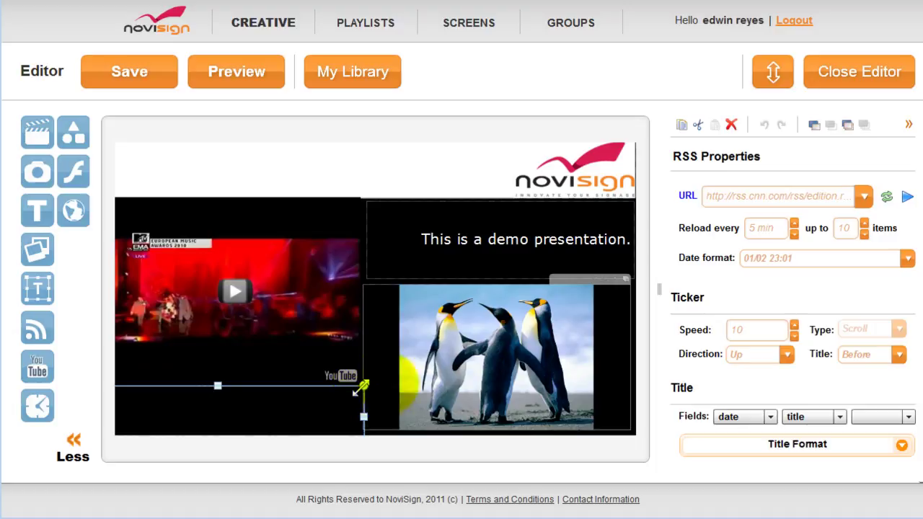
{"action": "left_click_drag", "start_coordinate": [917, 281], "coordinate": [917, 420]}
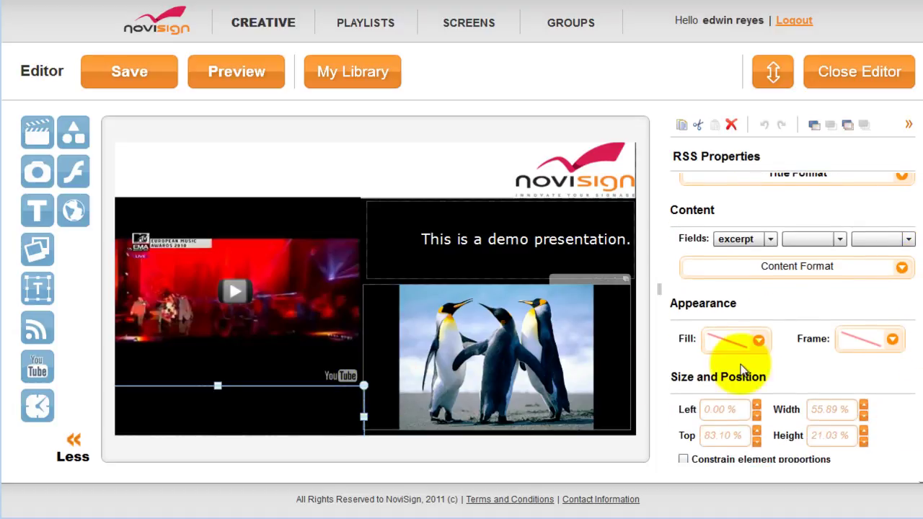
Set the RSS feed's fill to solid white (FFFFFF) in RSS Properties
{"action": "left_click", "coordinate": [758, 340]}
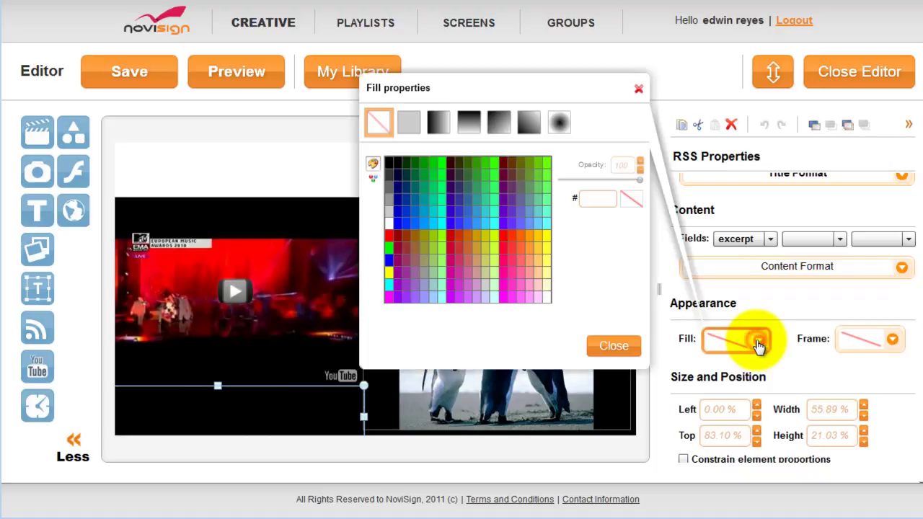
{"action": "left_click", "coordinate": [389, 224]}
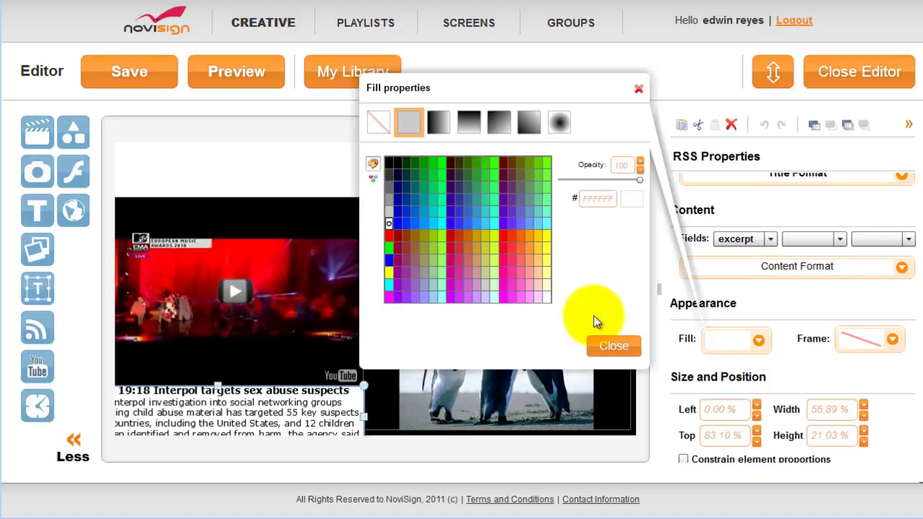
{"action": "left_click", "coordinate": [612, 347]}
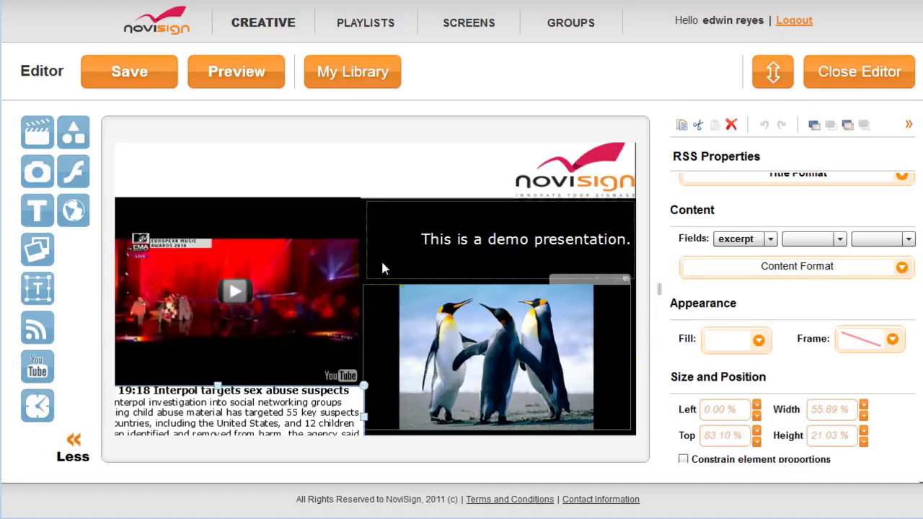
Save Slide One and start its full-screen preview
{"action": "left_click", "coordinate": [135, 77]}
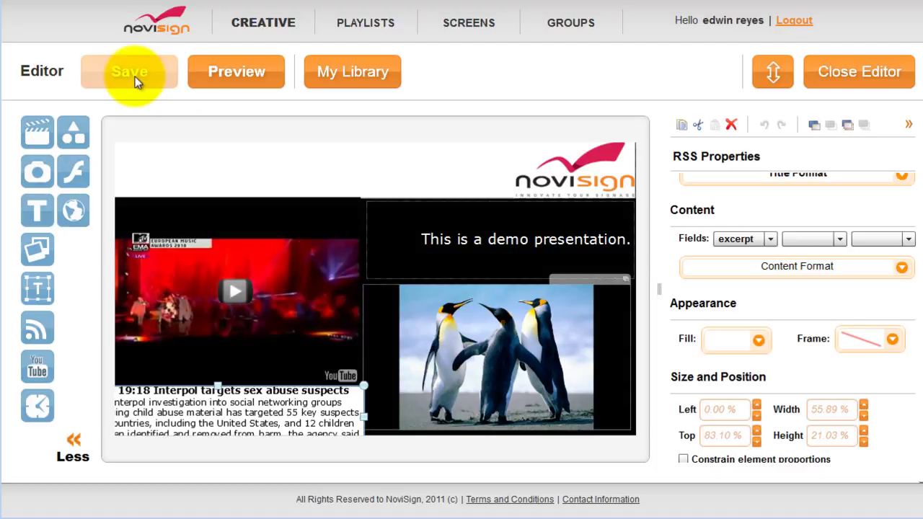
{"action": "left_click", "coordinate": [244, 75]}
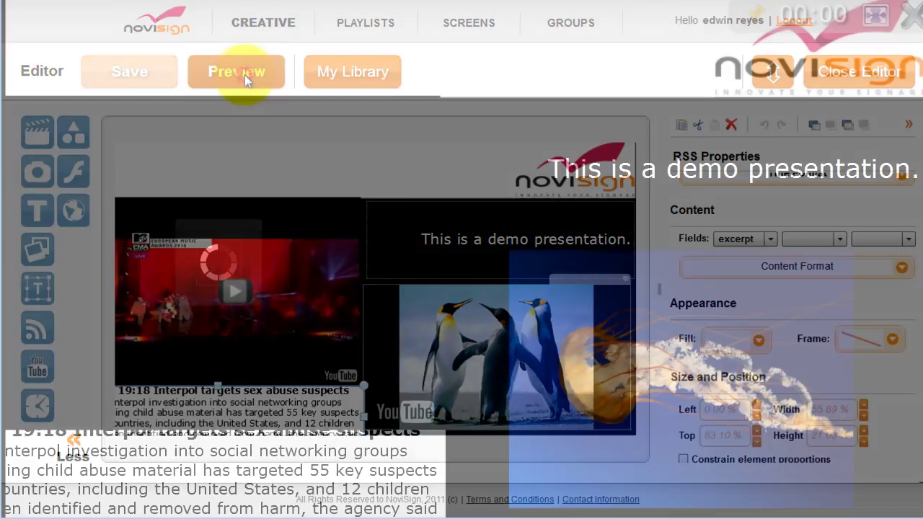